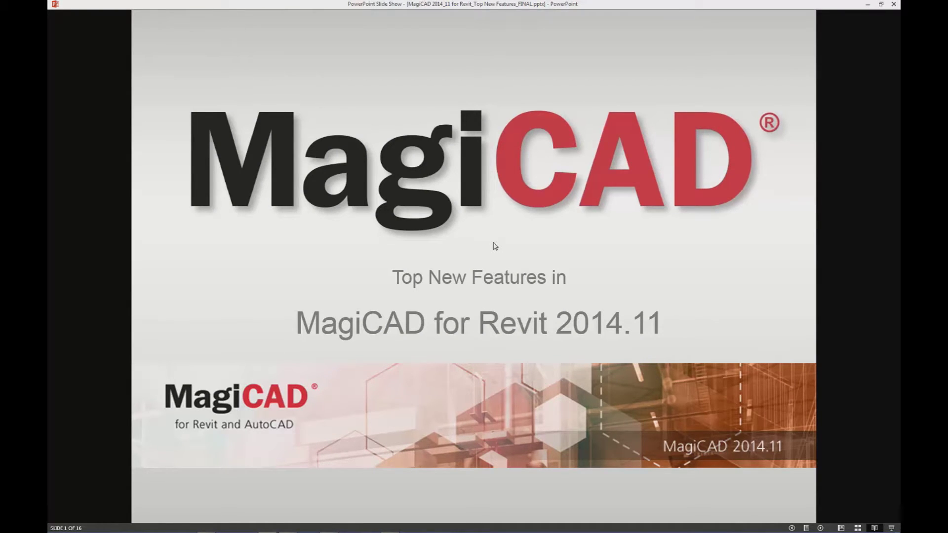
- Advance the slide show from the title slide to the 'Find and replace products' slide
{"action": "left_click", "coordinate": [495, 246]}
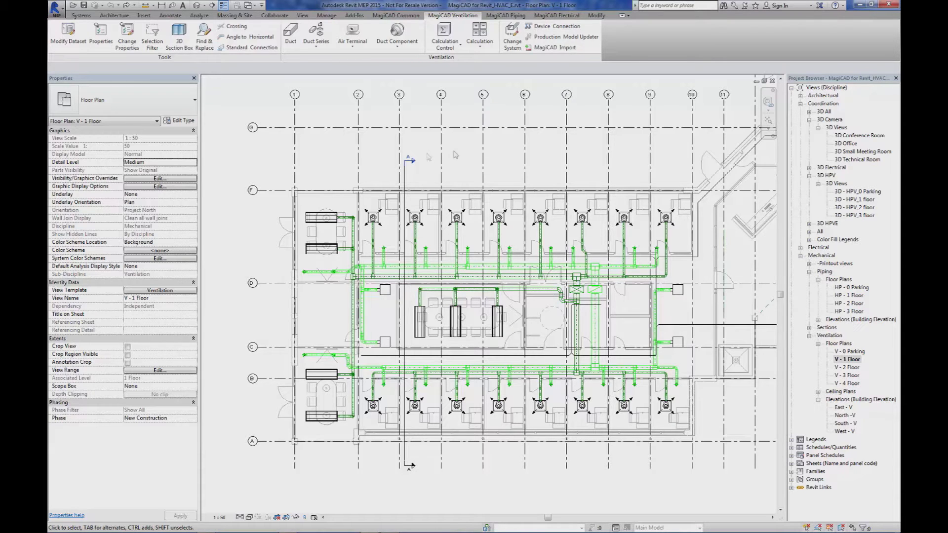
- Zoom into the left room and select the KSO 125 extract air terminal KSO-0001
{"action": "scroll", "coordinate": [326, 242], "scroll_direction": "up", "scroll_amount": 6}
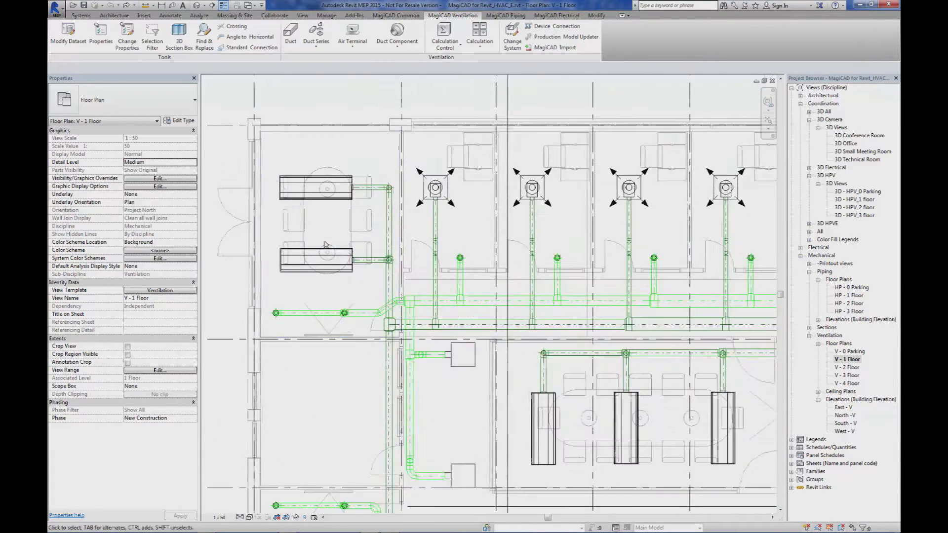
{"action": "middle_click_drag", "start_coordinate": [326, 243], "coordinate": [398, 265]}
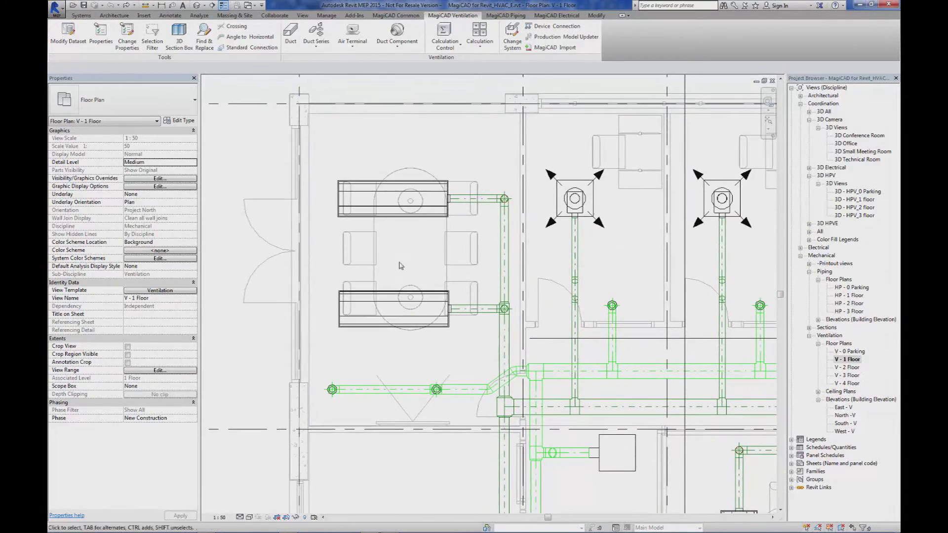
{"action": "scroll", "coordinate": [375, 365], "scroll_direction": "up", "scroll_amount": 4}
{"action": "middle_click_drag", "start_coordinate": [382, 338], "coordinate": [454, 218]}
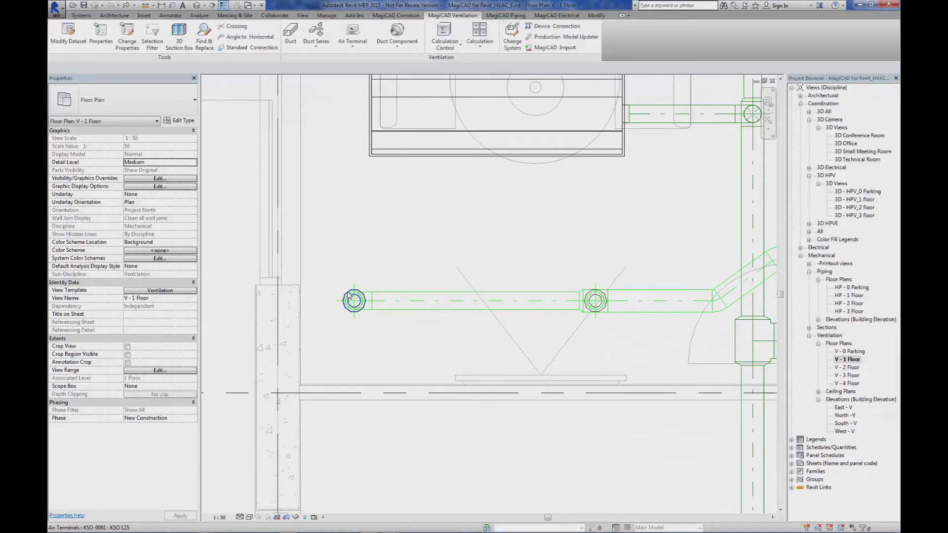
{"action": "left_click", "coordinate": [349, 298]}
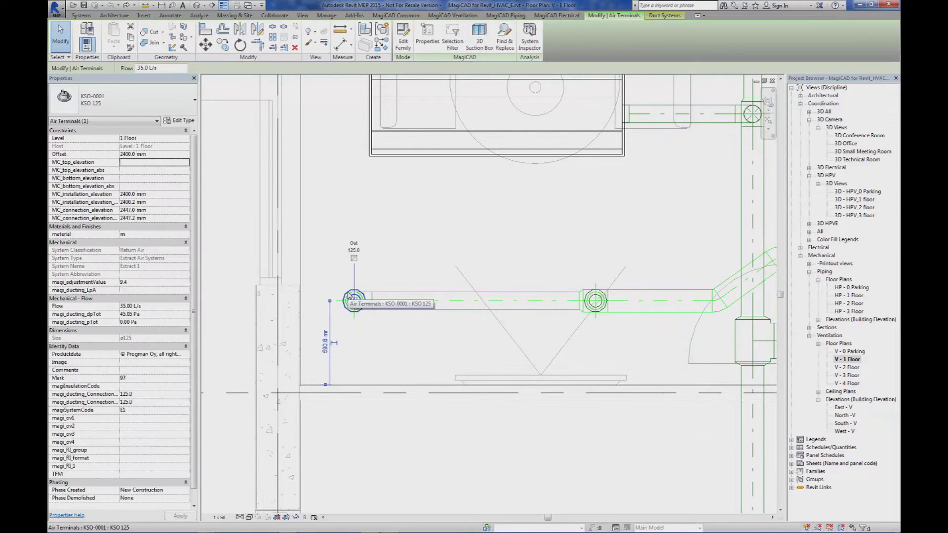
{"action": "left_click", "coordinate": [427, 45]}
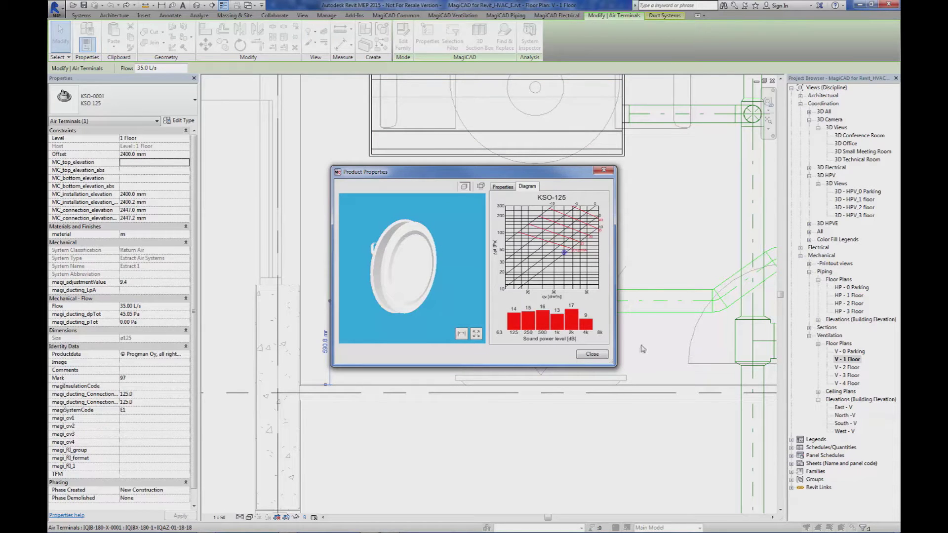
{"action": "left_click_drag", "start_coordinate": [613, 362], "coordinate": [748, 433]}
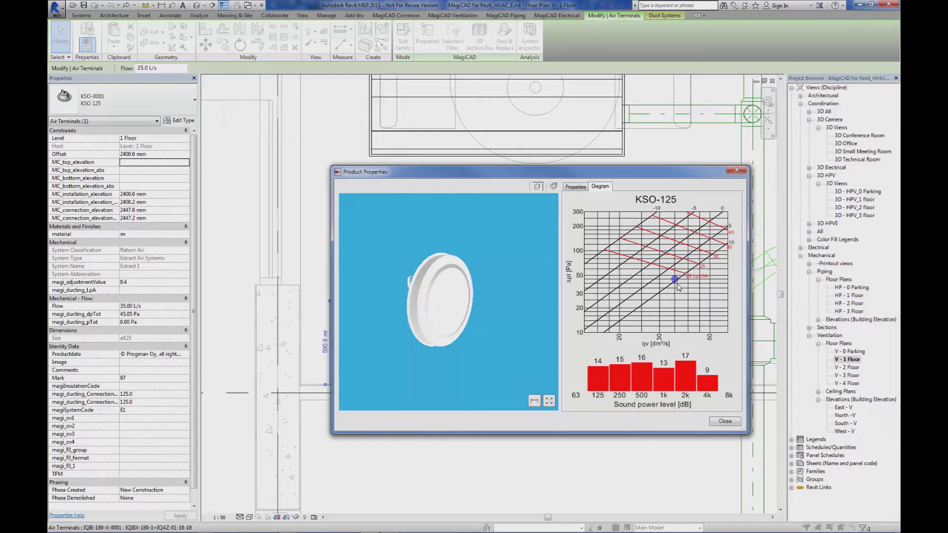
{"action": "left_click", "coordinate": [725, 421]}
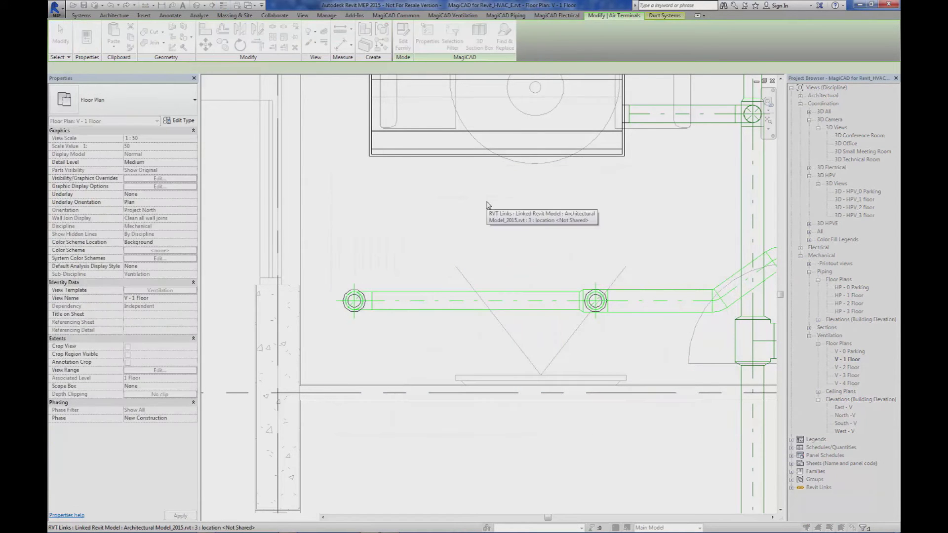
{"action": "left_click", "coordinate": [488, 205]}
- Window-select all ductwork and air terminals in the left conference room
{"action": "scroll", "coordinate": [496, 210], "scroll_direction": "down", "scroll_amount": 2}
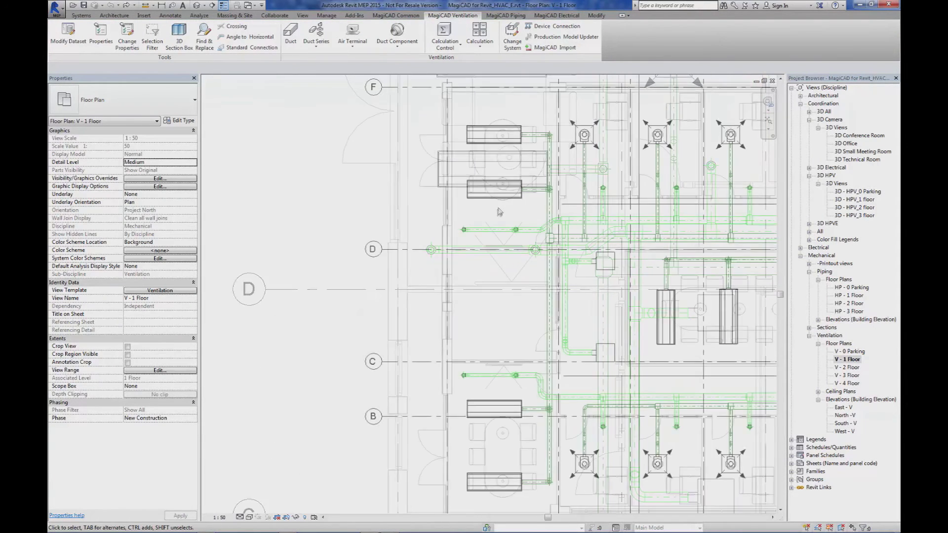
{"action": "scroll", "coordinate": [499, 213], "scroll_direction": "down", "scroll_amount": 4}
{"action": "scroll", "coordinate": [412, 197], "scroll_direction": "up", "scroll_amount": 1}
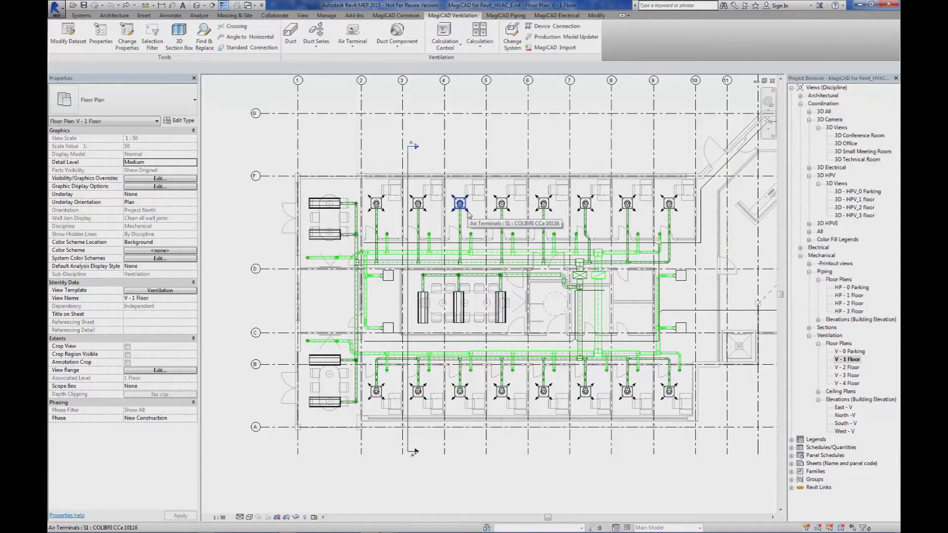
{"action": "left_click_drag", "start_coordinate": [275, 150], "coordinate": [372, 298]}
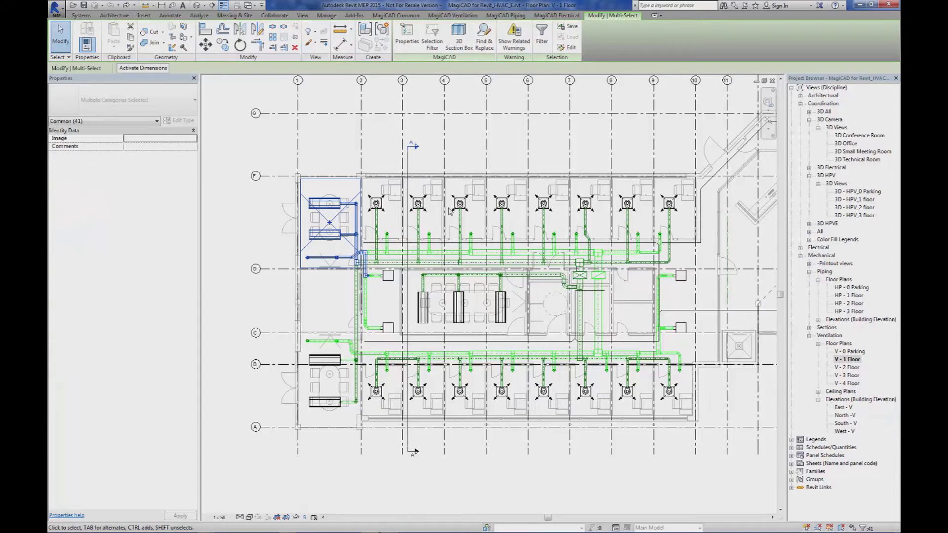
- Find KSO 125 and set KSO-100 from the Dataset's E1 group as replacement, then apply
{"action": "left_click", "coordinate": [488, 45]}
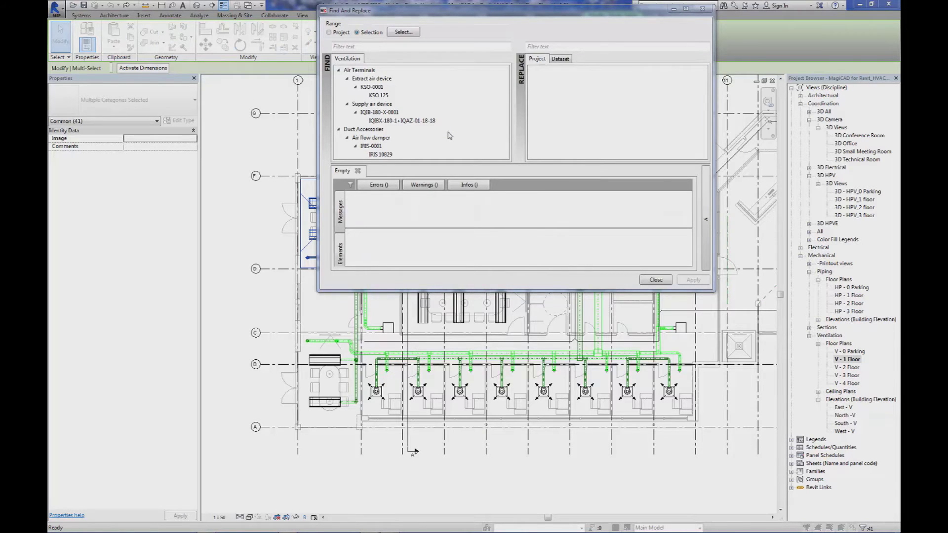
{"action": "left_click_drag", "start_coordinate": [417, 12], "coordinate": [303, 67]}
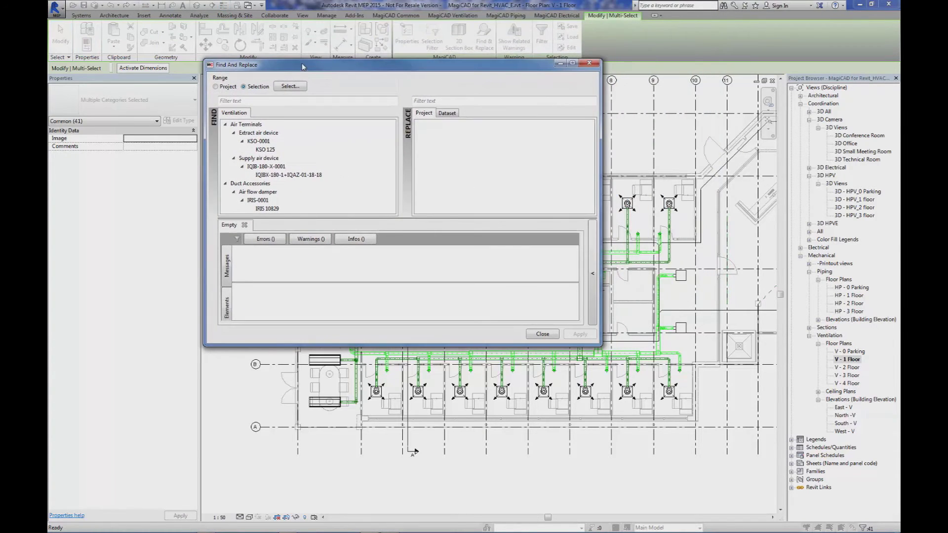
{"action": "left_click", "coordinate": [269, 150]}
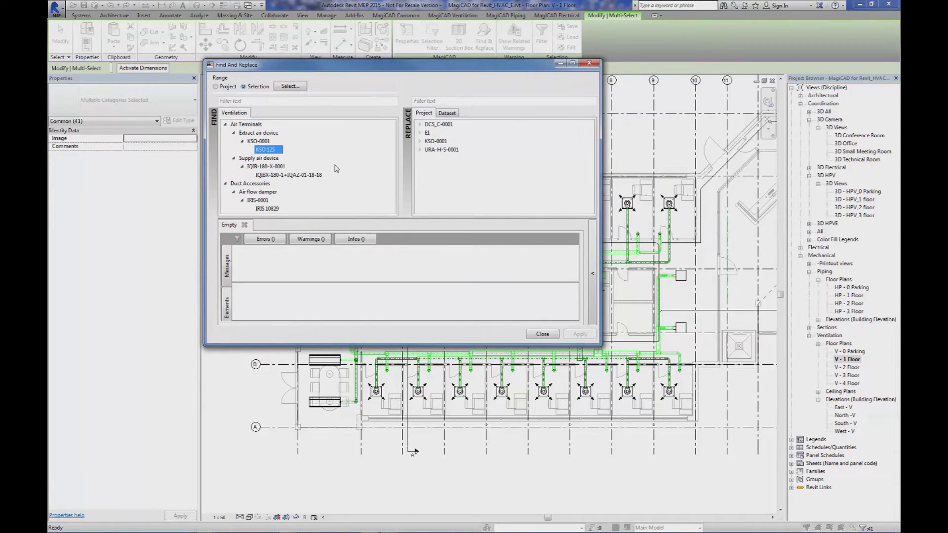
{"action": "left_click", "coordinate": [448, 114]}
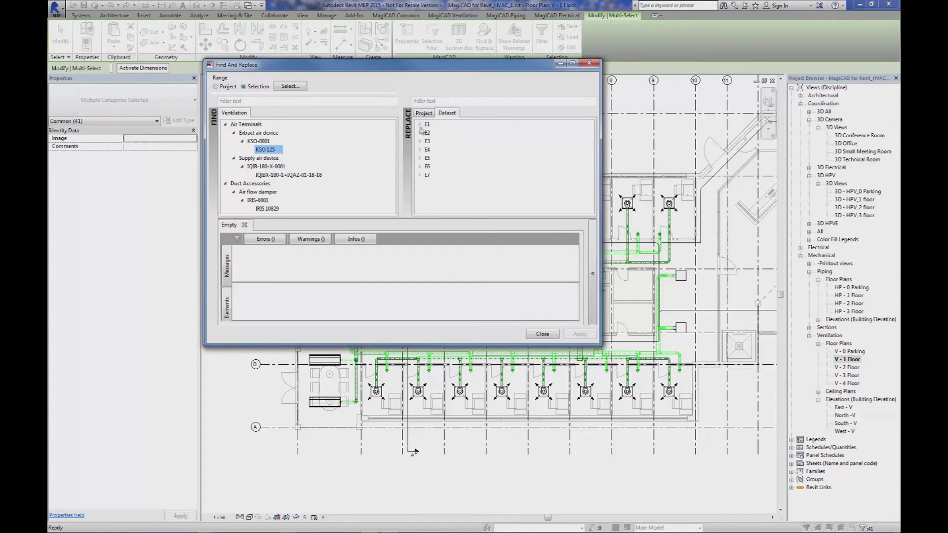
{"action": "left_click", "coordinate": [421, 125]}
{"action": "left_click", "coordinate": [443, 132]}
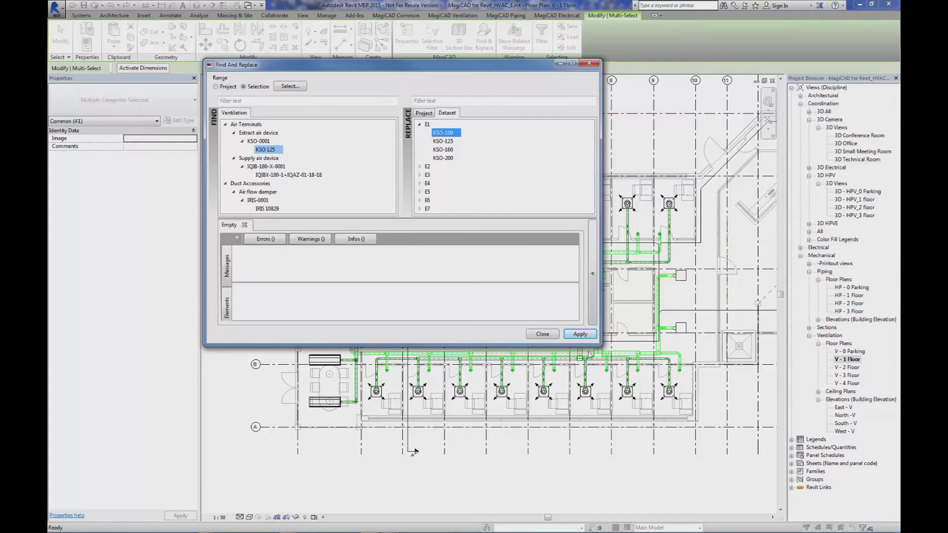
{"action": "left_click", "coordinate": [581, 336]}
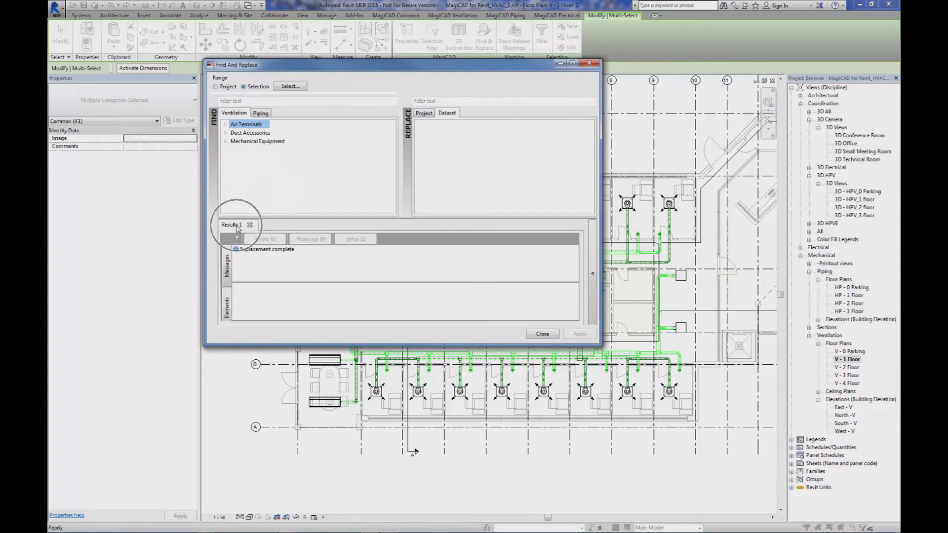
- Review the two replaced KSO-100 elements, preview one in the plan, and close Find and Replace
{"action": "left_click", "coordinate": [253, 255]}
{"action": "left_click", "coordinate": [253, 252]}
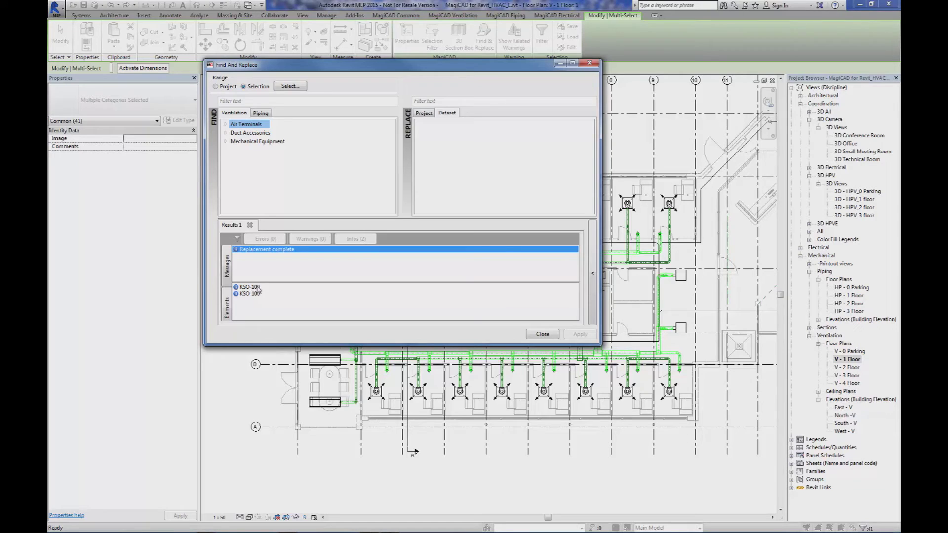
{"action": "left_click", "coordinate": [256, 288]}
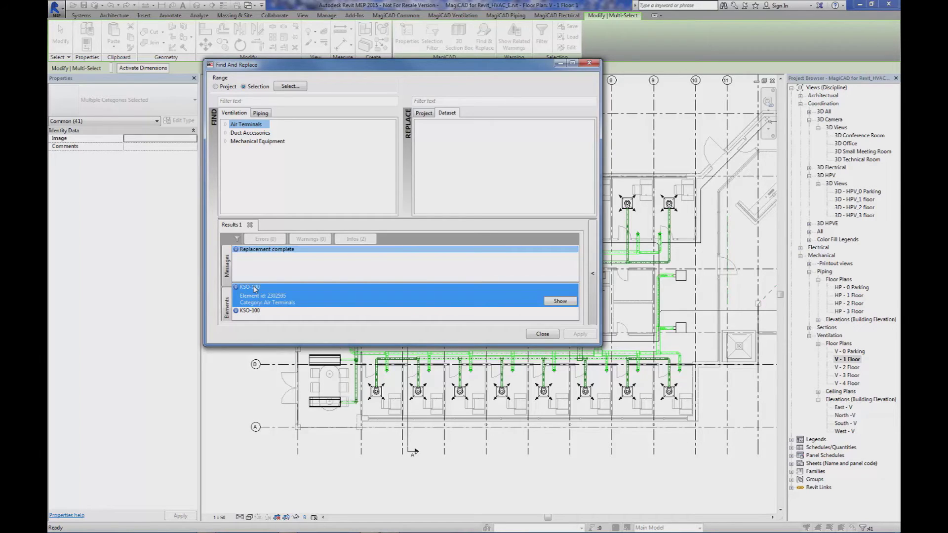
{"action": "left_click", "coordinate": [554, 303]}
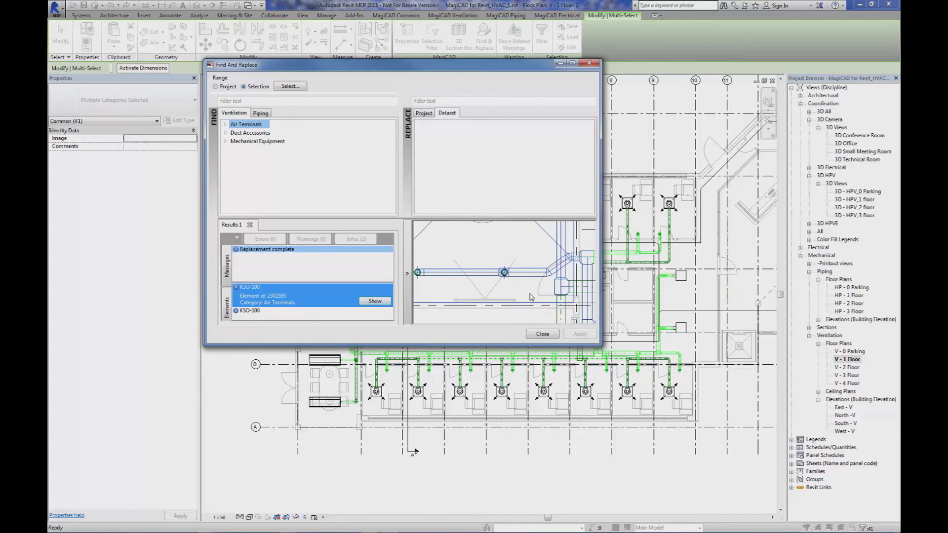
{"action": "scroll", "coordinate": [521, 296], "scroll_direction": "down", "scroll_amount": 2}
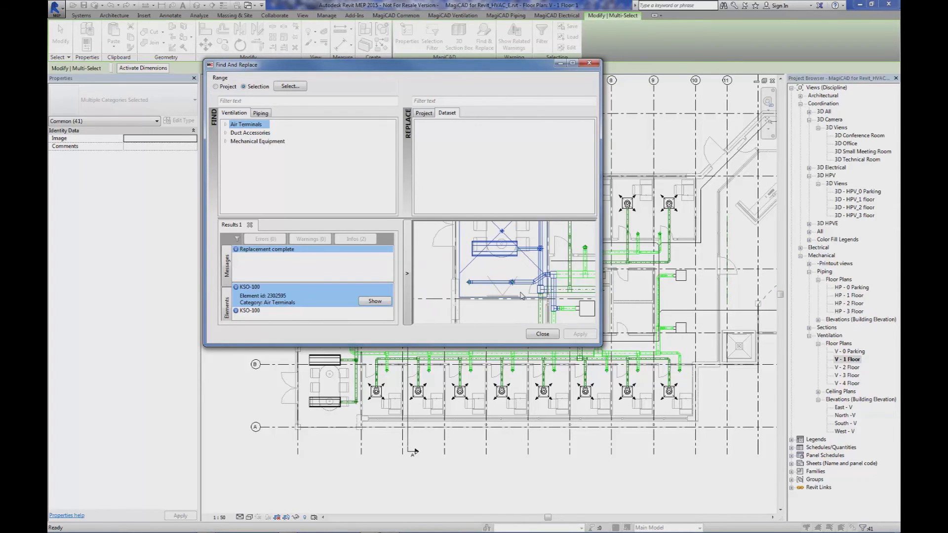
{"action": "scroll", "coordinate": [521, 295], "scroll_direction": "up", "scroll_amount": 2}
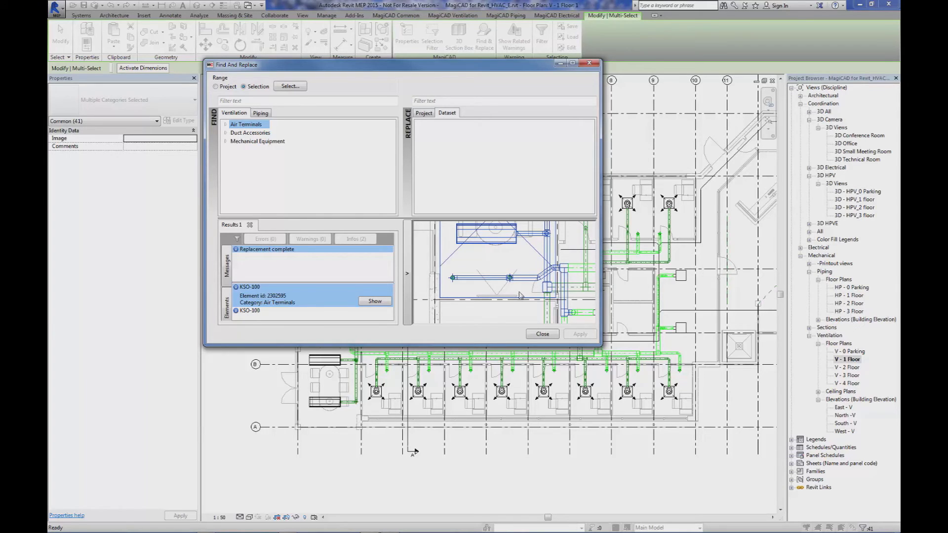
{"action": "left_click", "coordinate": [543, 335]}
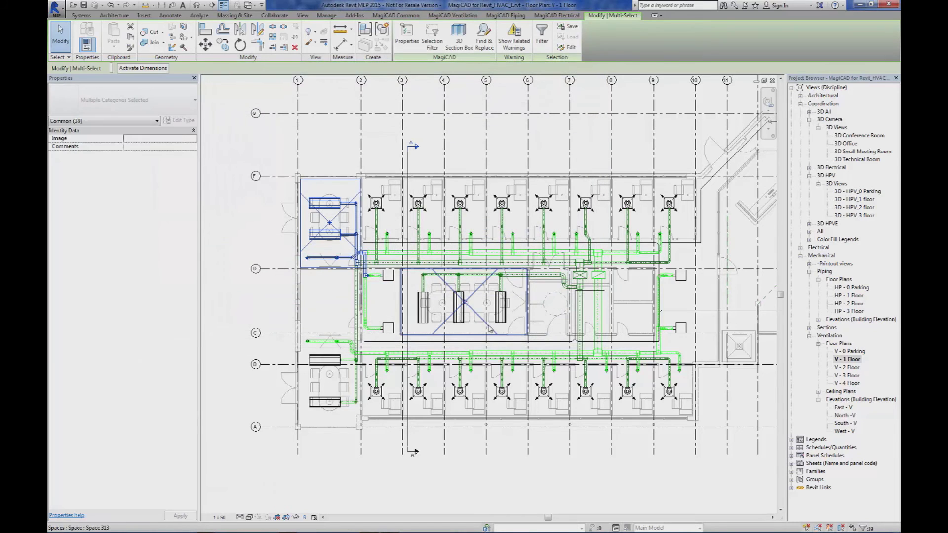
- Select a replaced KSO-100 terminal and open its MagiCAD Product Properties, showing 35.00 L/s
{"action": "left_click", "coordinate": [312, 253]}
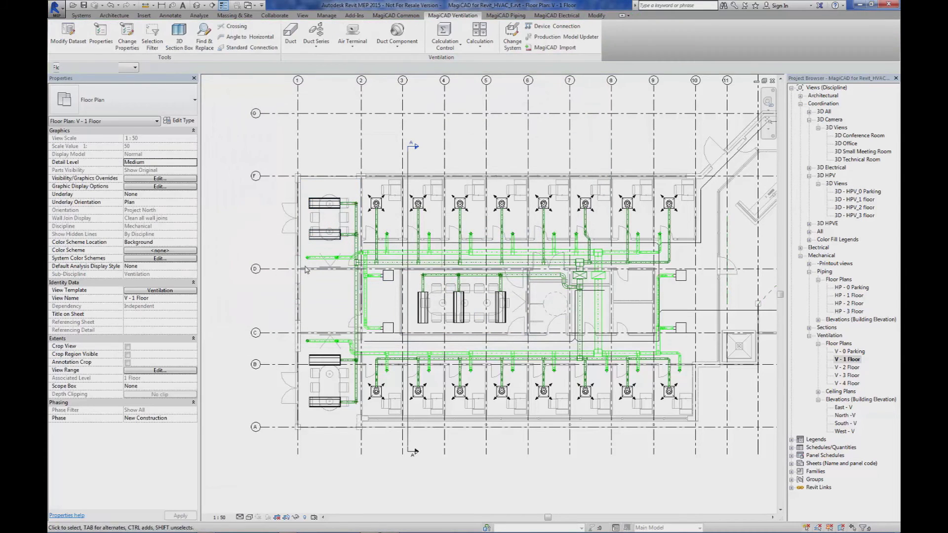
{"action": "scroll", "coordinate": [312, 250], "scroll_direction": "up", "scroll_amount": 8}
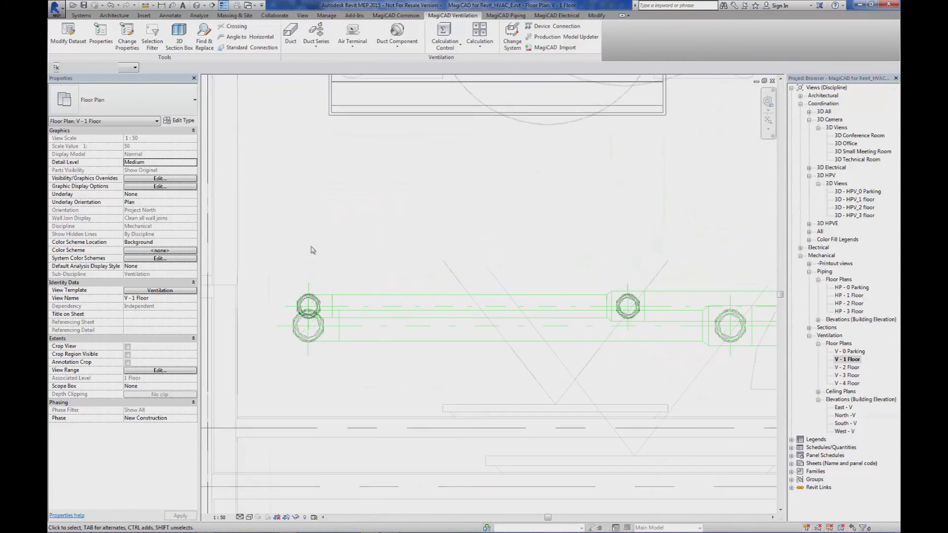
{"action": "scroll", "coordinate": [312, 249], "scroll_direction": "up", "scroll_amount": 3}
{"action": "middle_click_drag", "start_coordinate": [322, 258], "coordinate": [395, 198]}
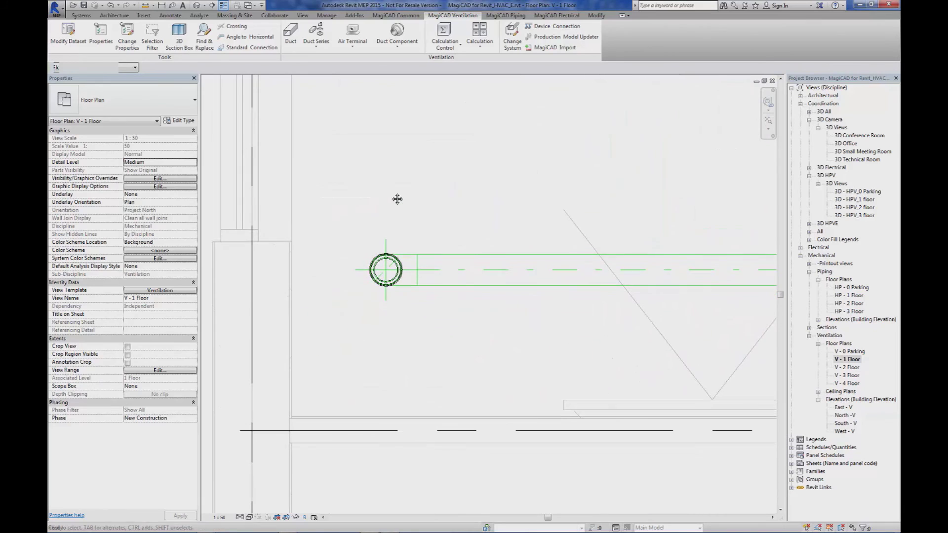
{"action": "left_click", "coordinate": [375, 259]}
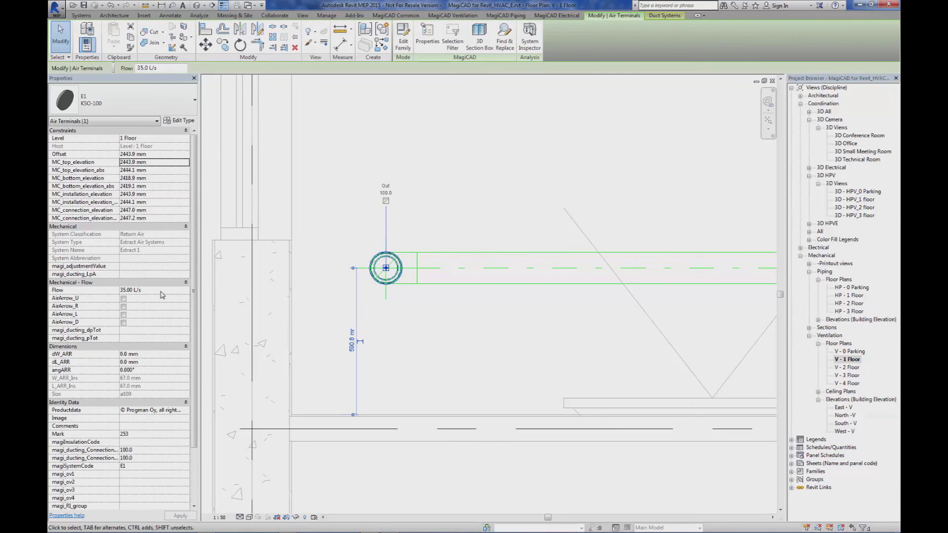
{"action": "left_click", "coordinate": [428, 43]}
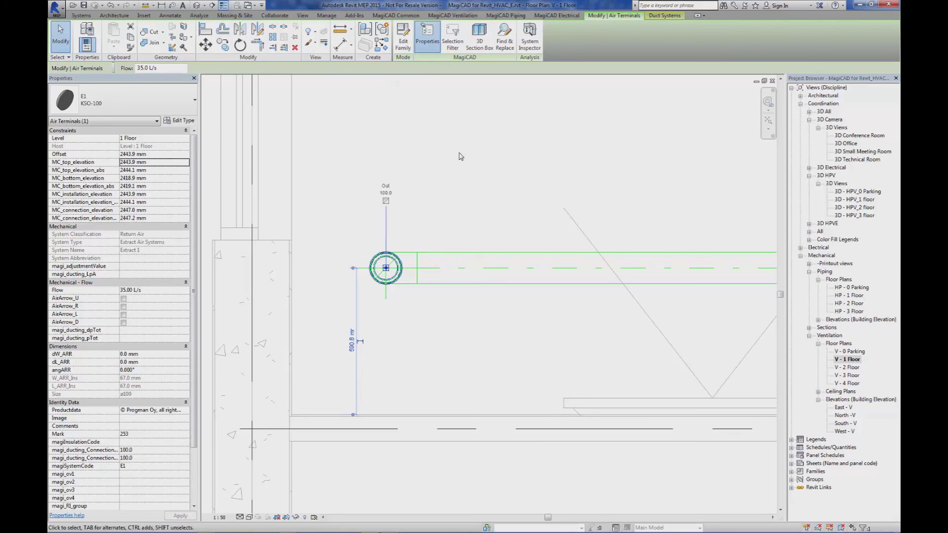